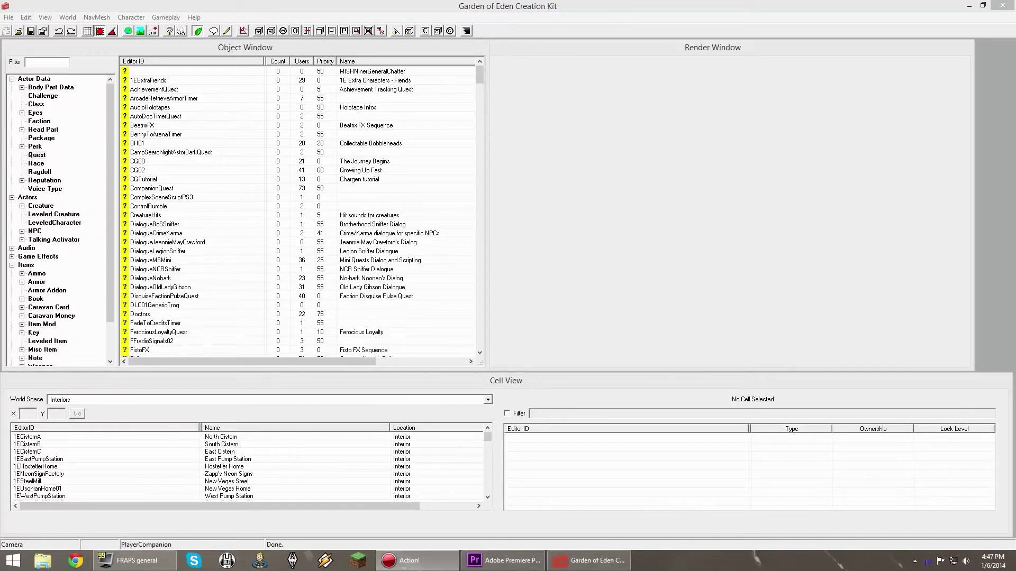
Filter the Object Window by 'comp' and list matching quests such as CompanionQuest and VCassCompanion
left_click(41, 61)
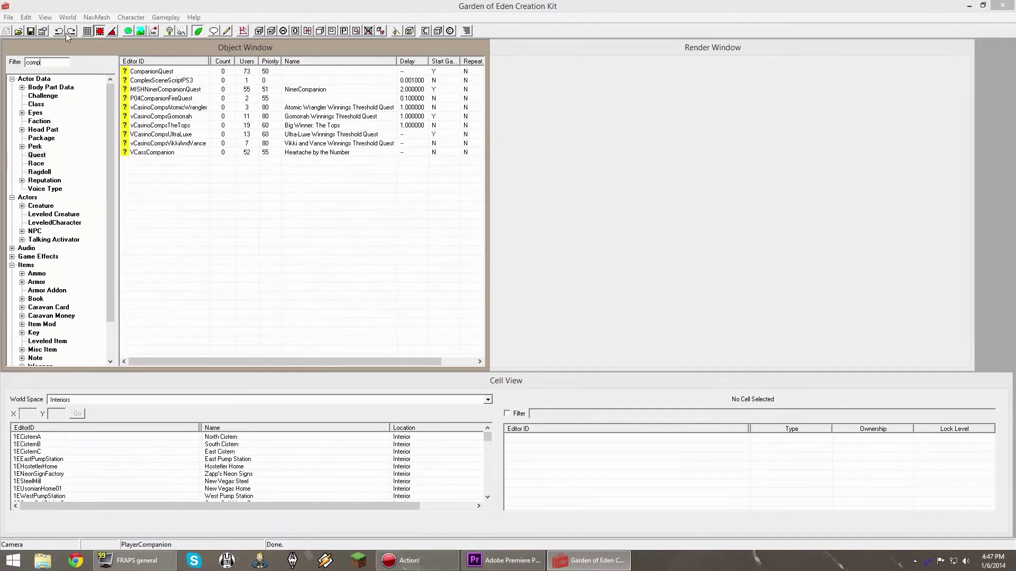
left_click(184, 71)
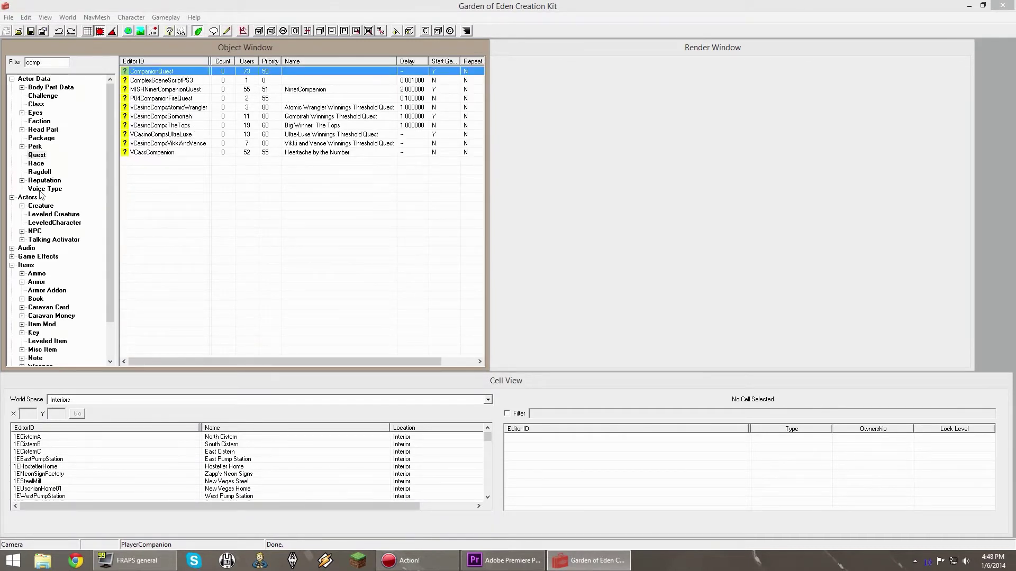
left_click(34, 232)
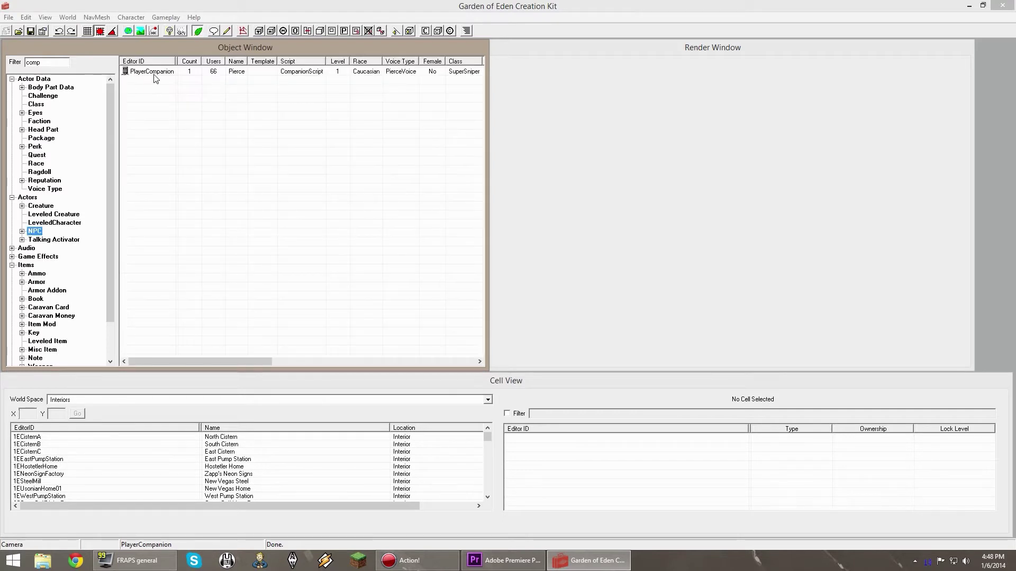
left_click(37, 155)
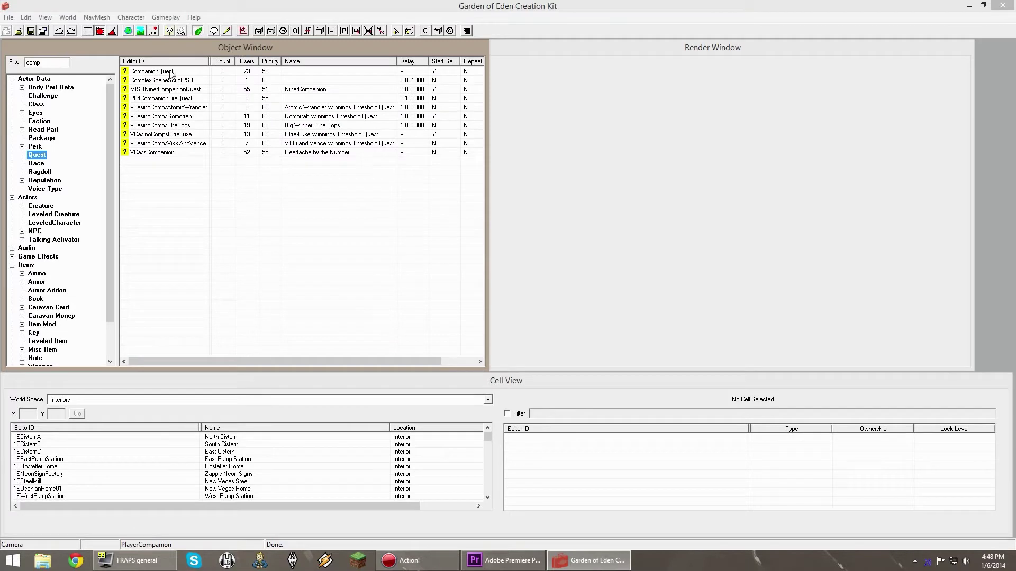
Open CompanionQuest's Topics and select GREETING, then bring up File Explorer on the Data folders
double_click(158, 71)
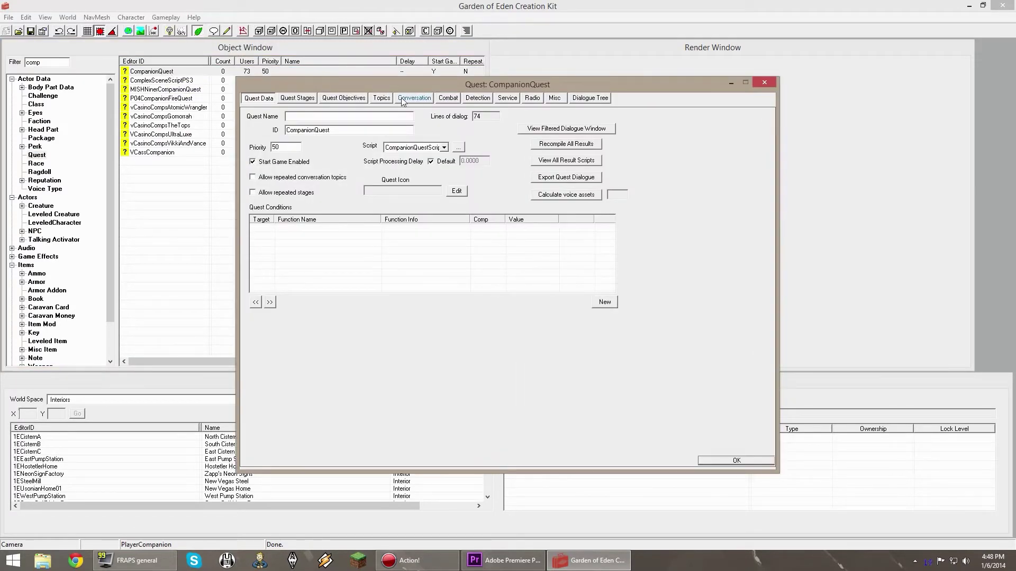
left_click(381, 97)
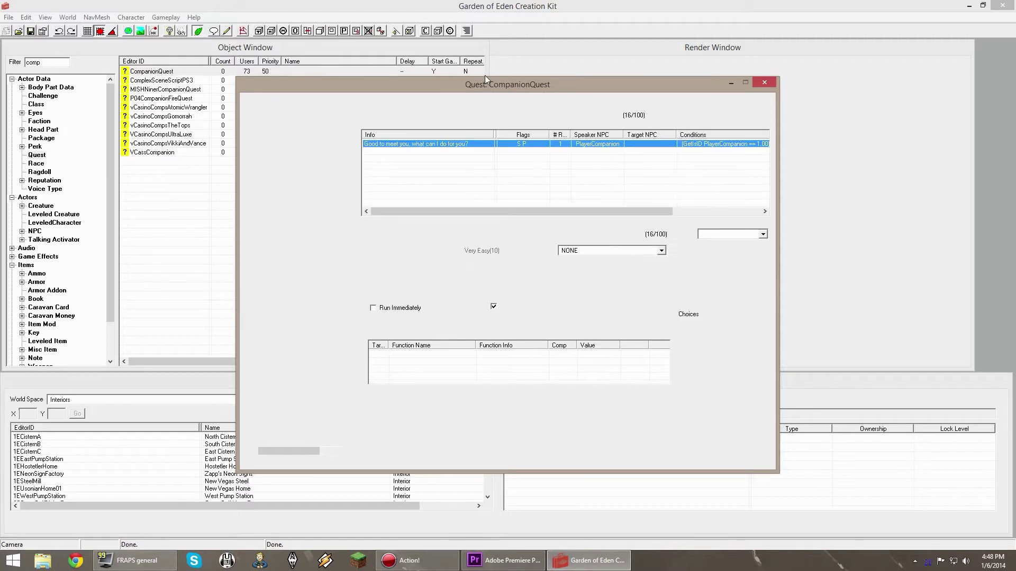
left_click_drag(489, 87, 534, 43)
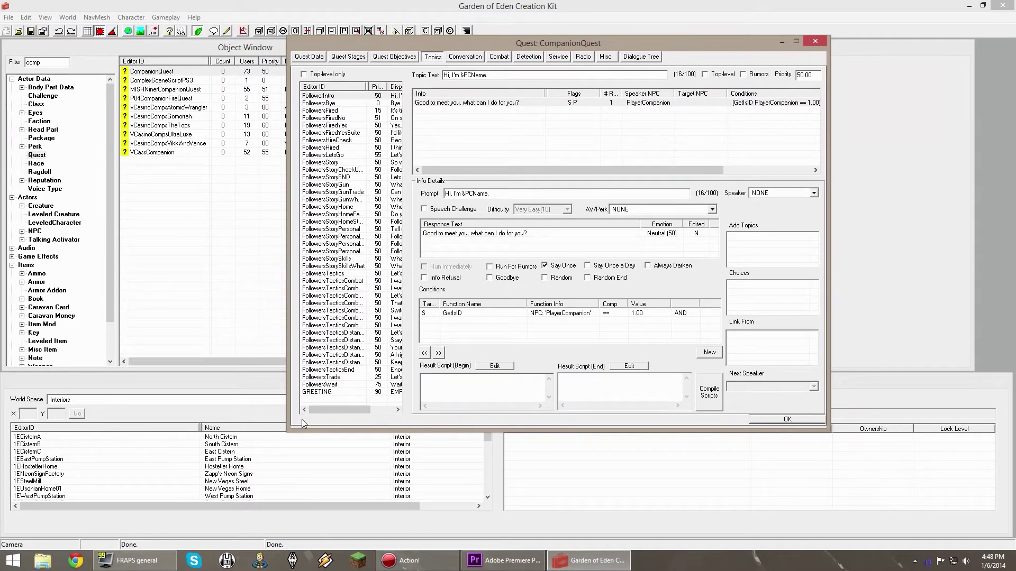
left_click(327, 393)
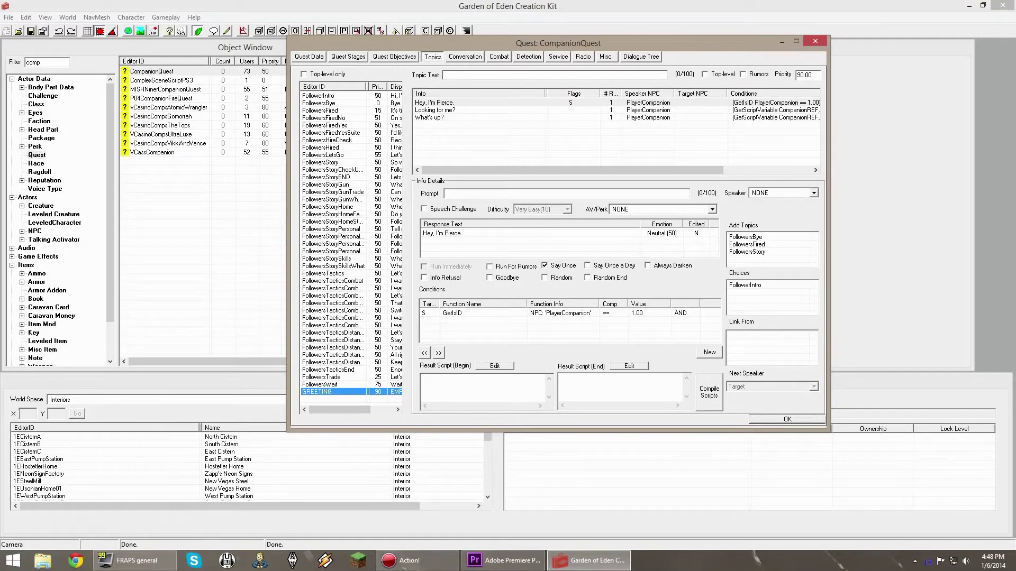
key("super+e")
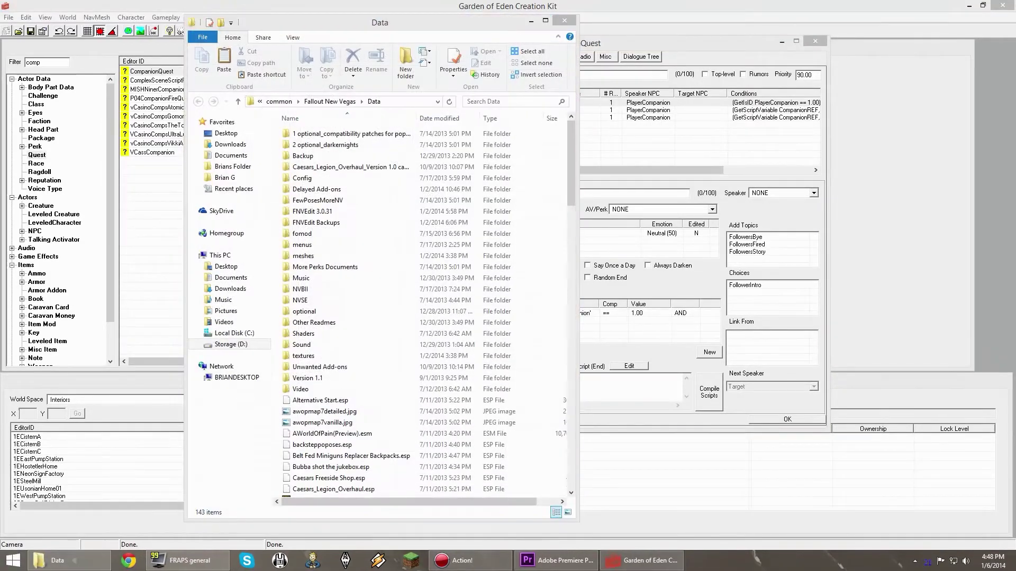
Arrange both Explorer windows and open each game's Data\Sound\voice folder, New Vegas and Skyrim
left_click_drag(416, 35, 737, 29)
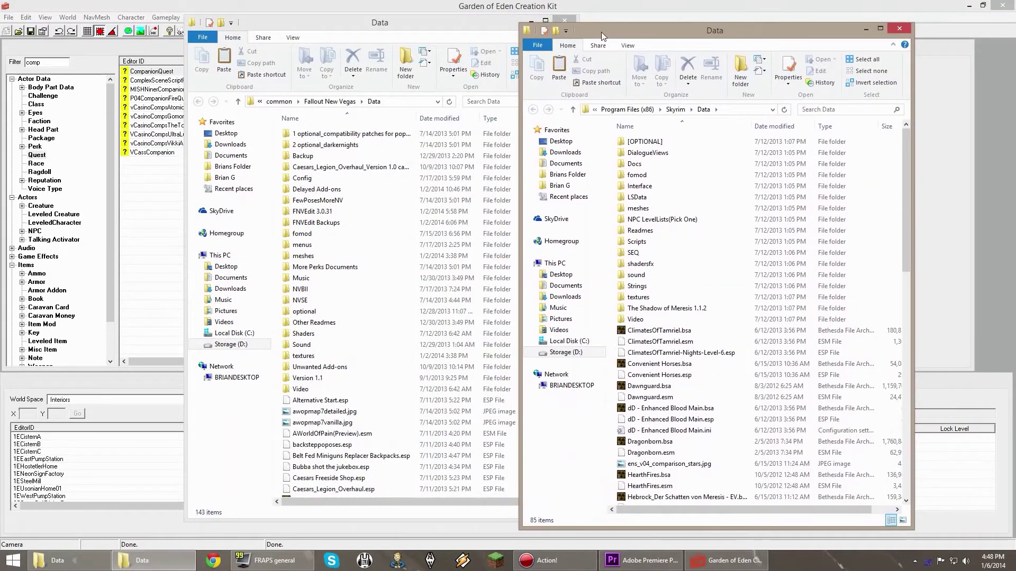
left_click_drag(445, 20, 346, 29)
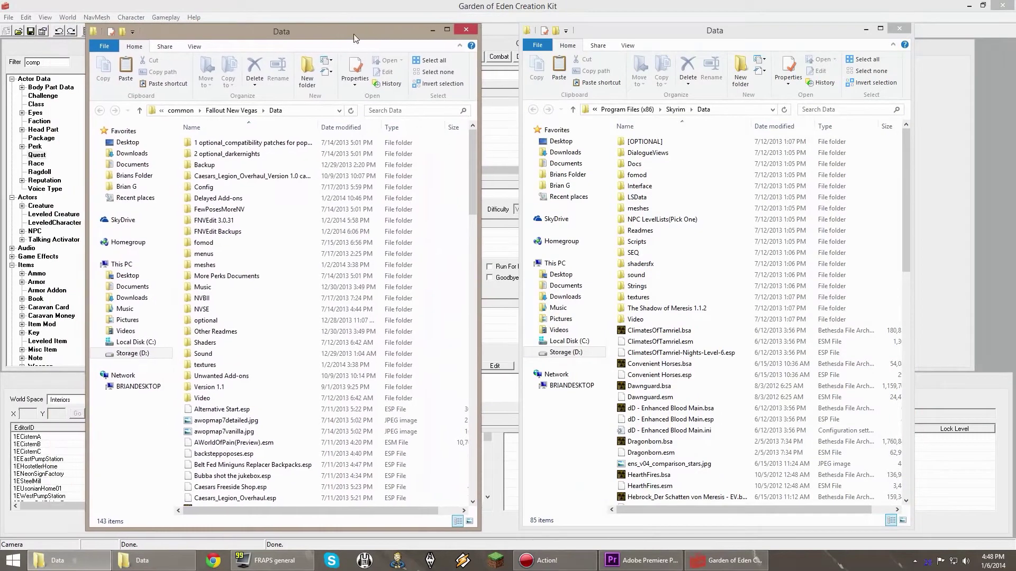
double_click(252, 359)
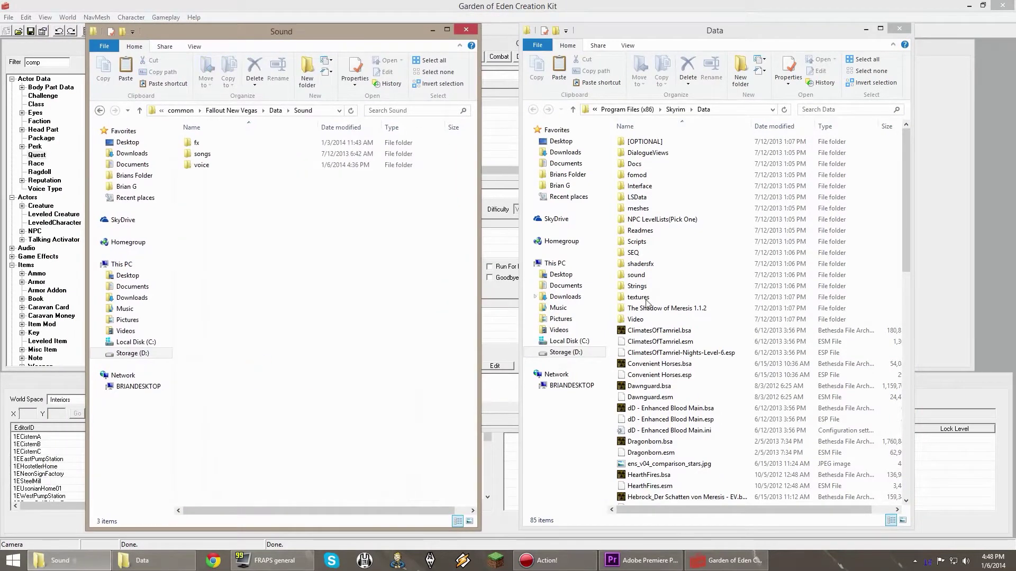
double_click(636, 275)
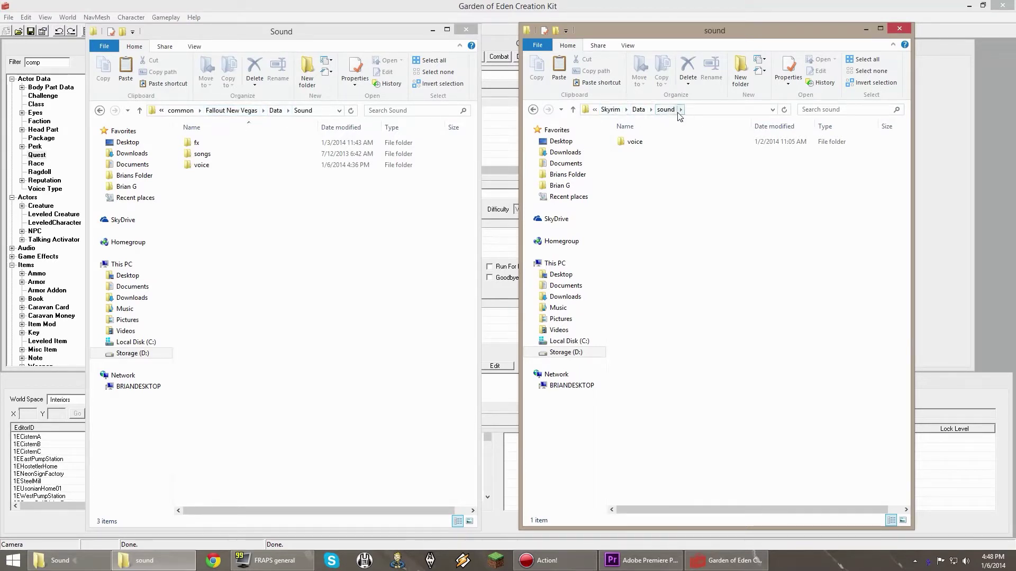
double_click(201, 164)
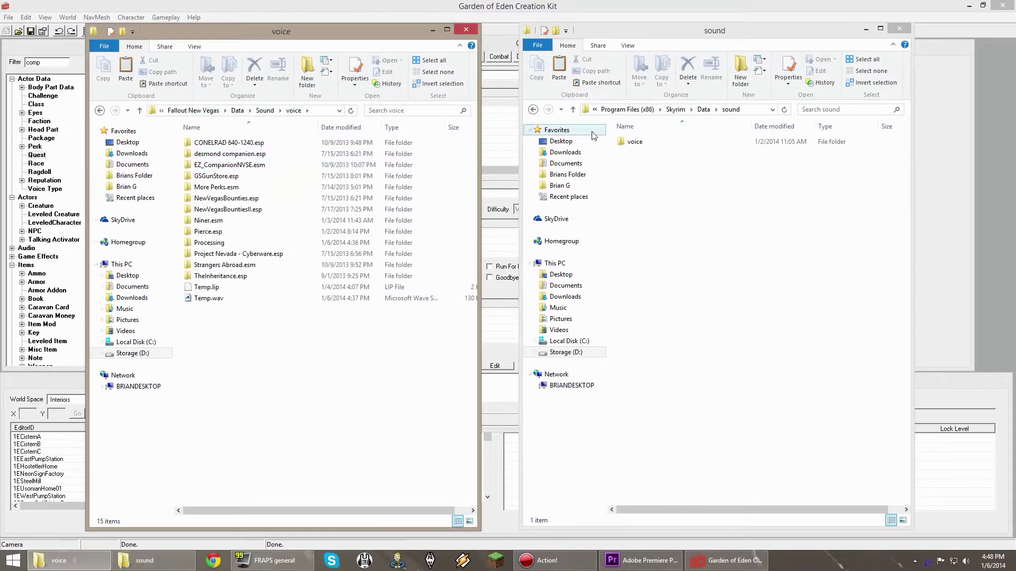
double_click(633, 142)
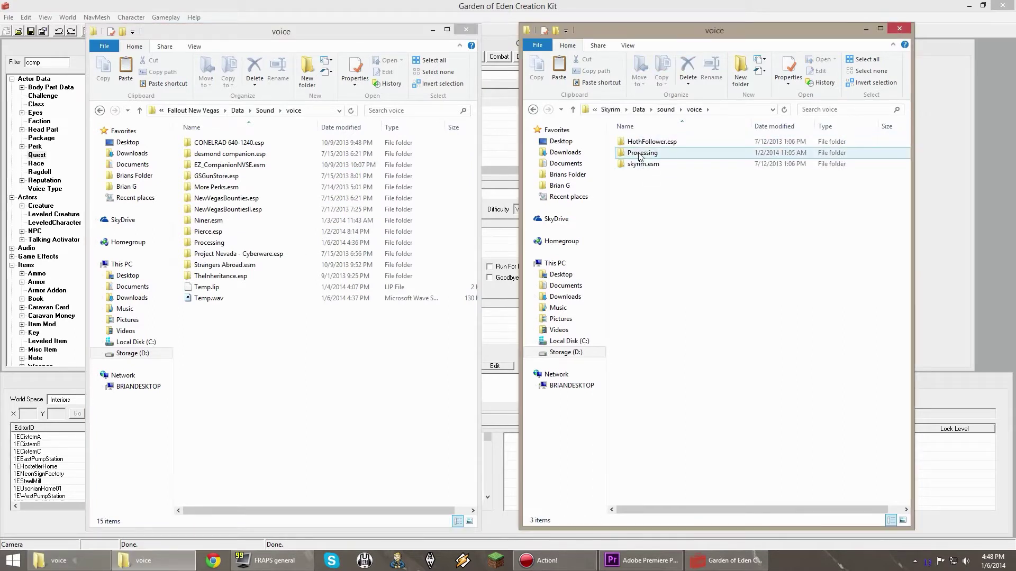
Copy Skyrim's Processing folder into New Vegas's voice folder, replacing existing files, and close that window
right_click(639, 154)
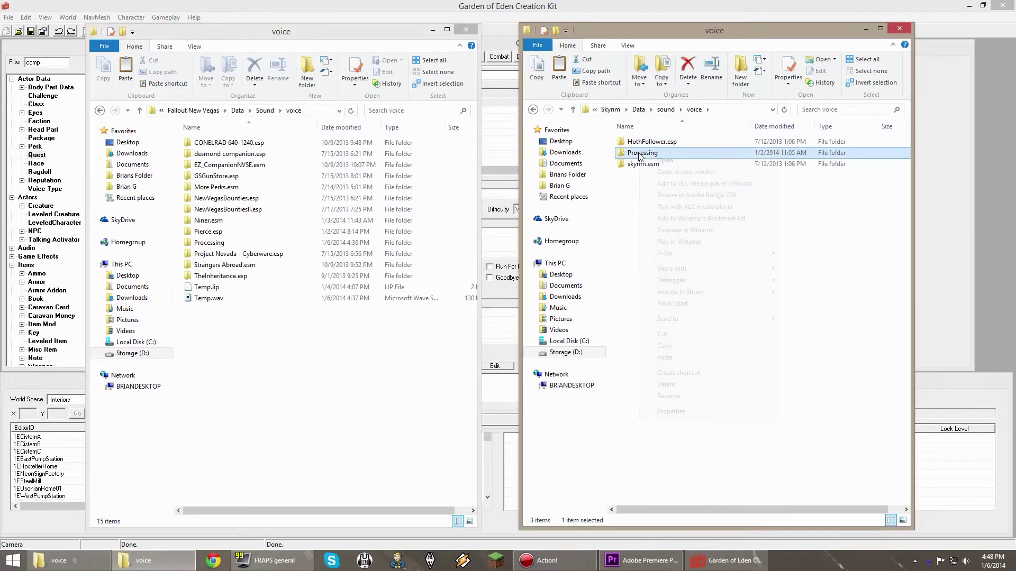
left_click(674, 350)
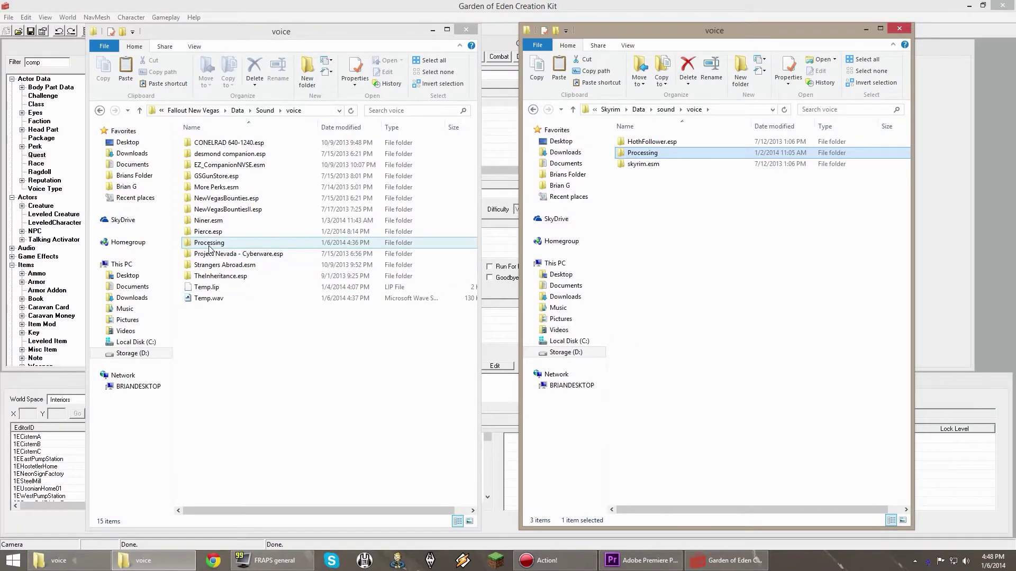
right_click(269, 367)
left_click(303, 466)
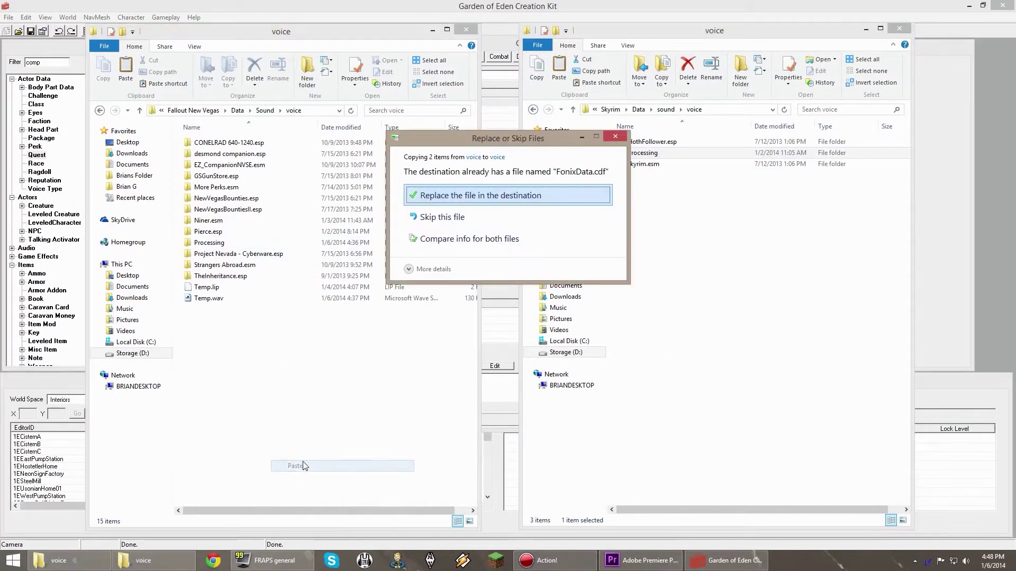
left_click(458, 196)
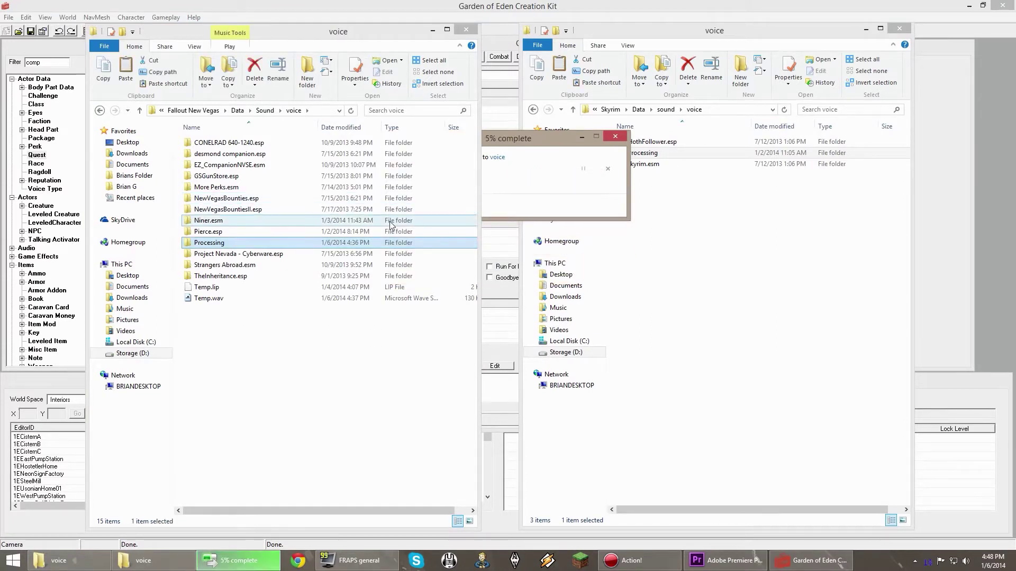
left_click(466, 30)
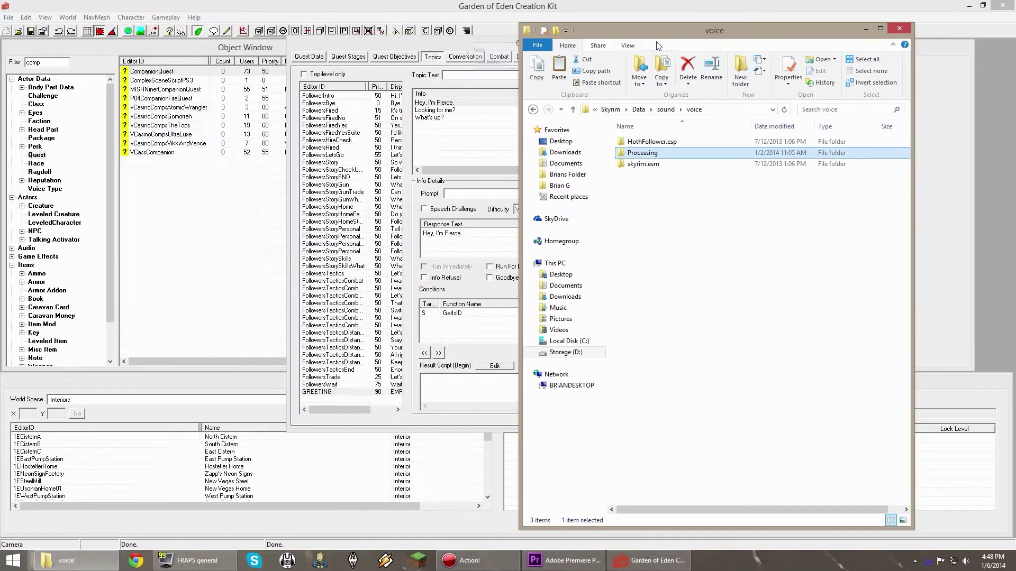
Close the Skyrim voice window and shift the CompanionQuest editor to the left
left_click(904, 26)
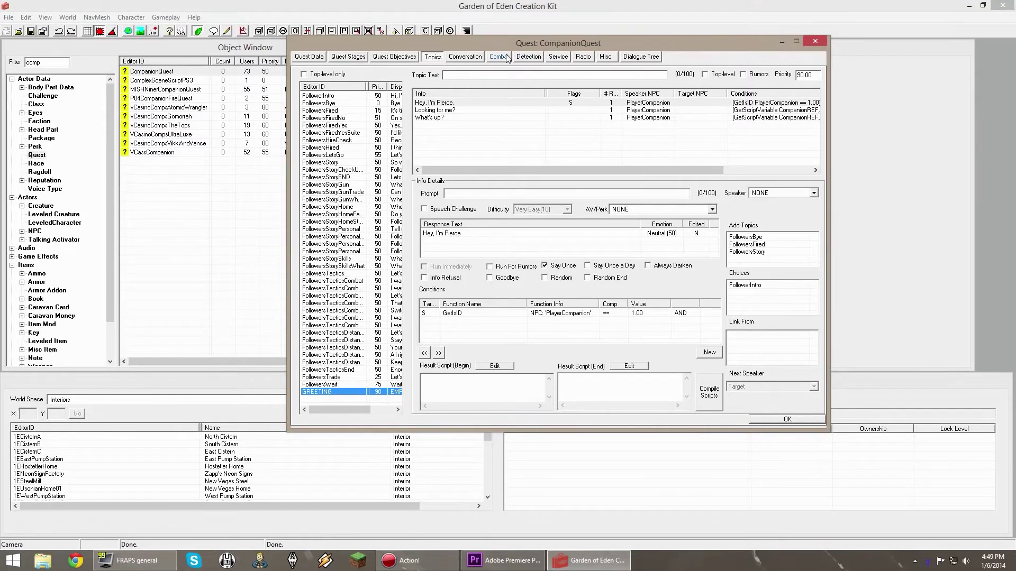
left_click_drag(501, 38, 315, 52)
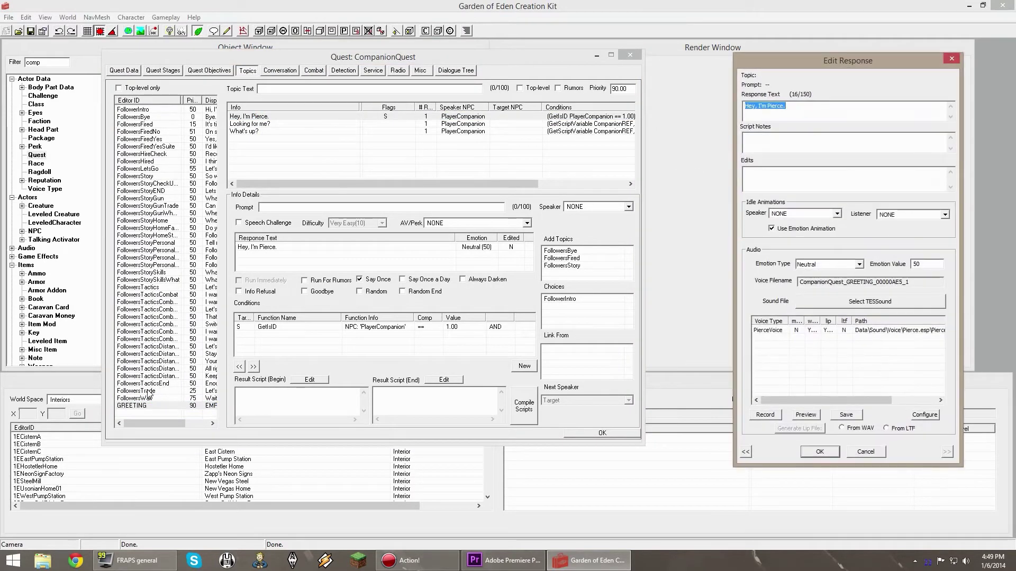
Select the PierceVoice voice type for the response, widening the wav column to show Y(L)
left_click_drag(854, 60, 378, 57)
left_click(314, 109)
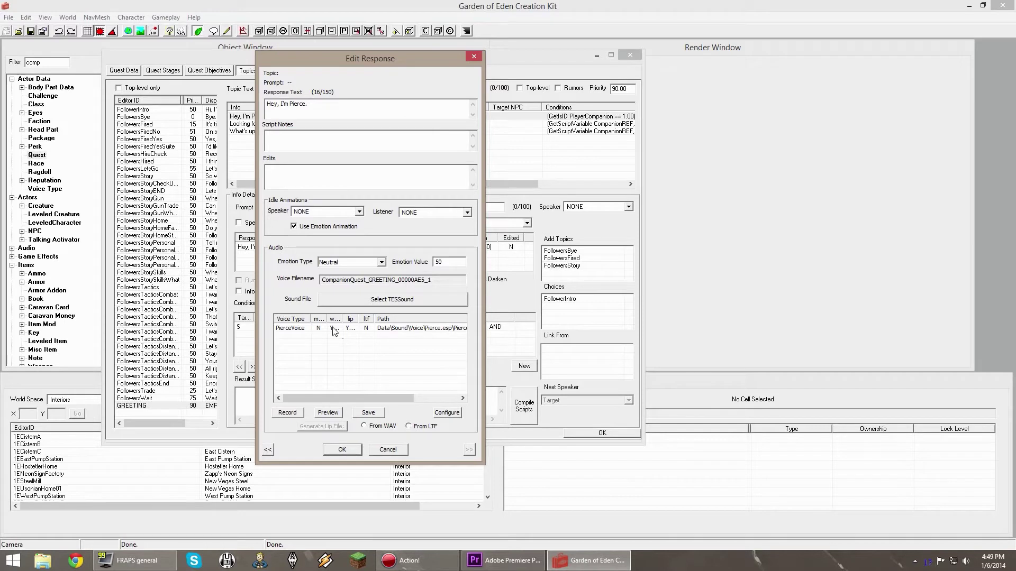
left_click_drag(342, 319, 373, 320)
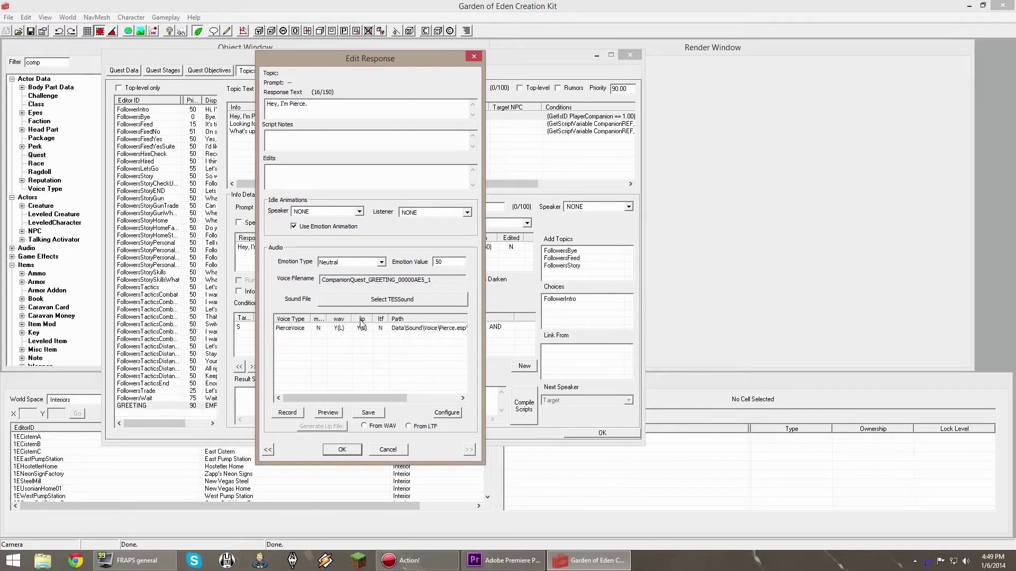
left_click(363, 329)
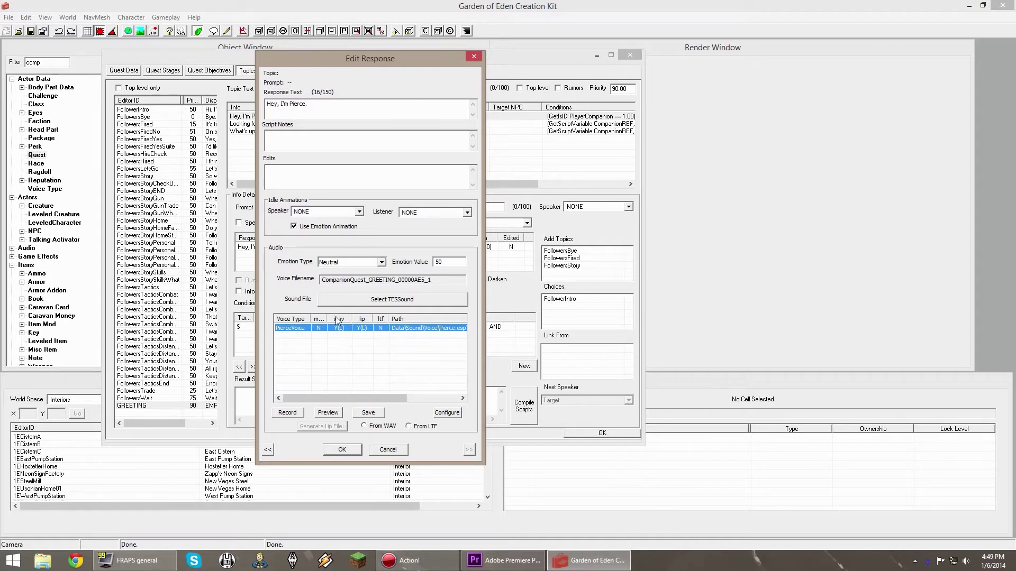
Record the 'Hey, I'm Pierce.' greeting line, play it back and accept it
left_click(286, 414)
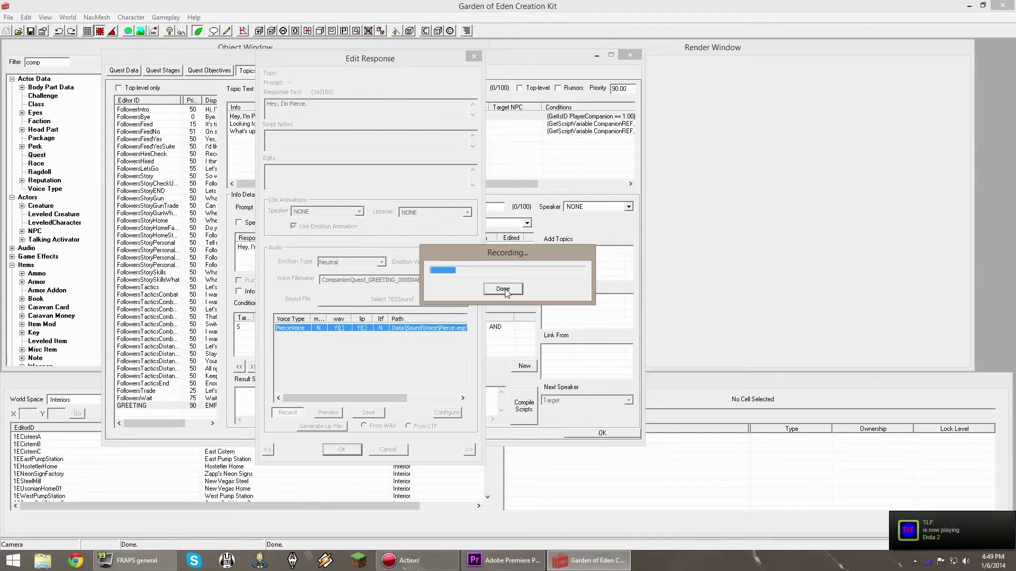
left_click(505, 289)
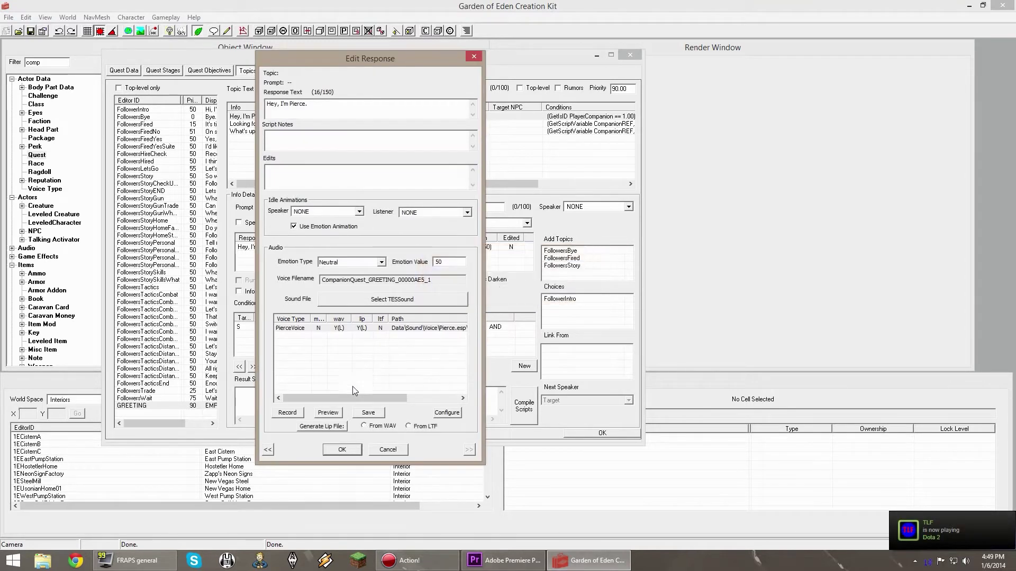
left_click(335, 413)
left_click(478, 56)
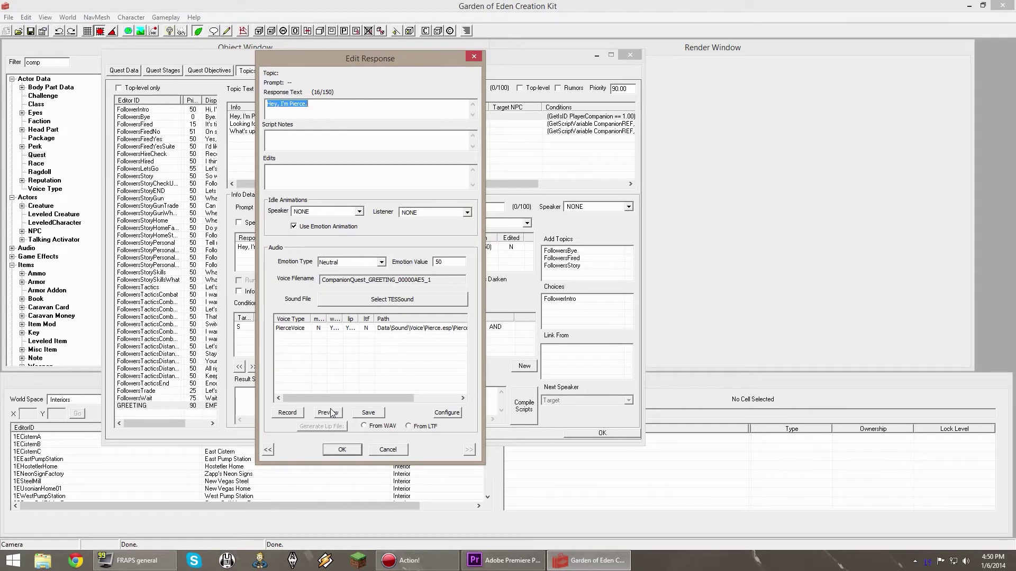
Confirm the voiced response edits and close the CompanionQuest quest editor
left_click_drag(344, 315, 367, 318)
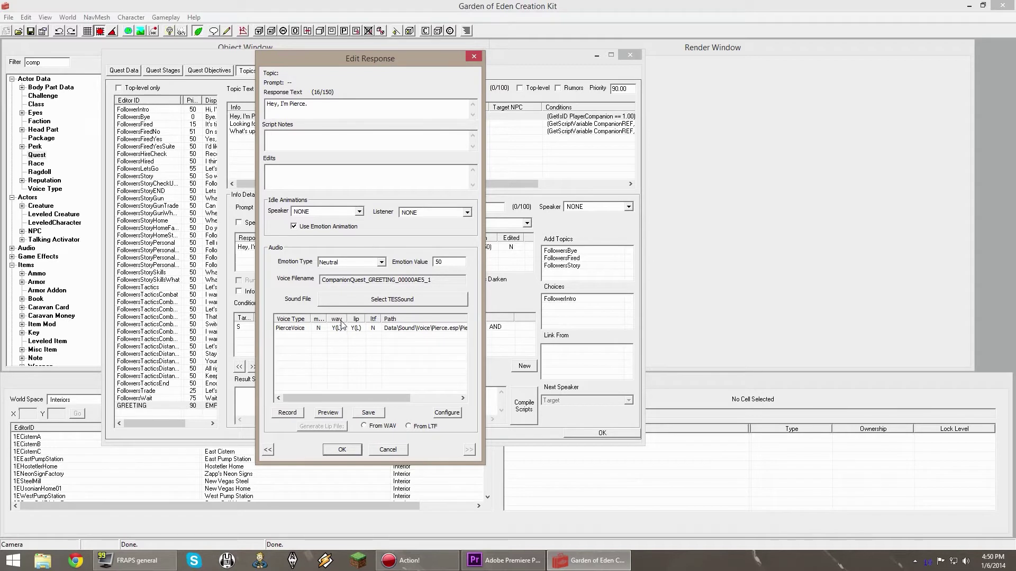
left_click(342, 450)
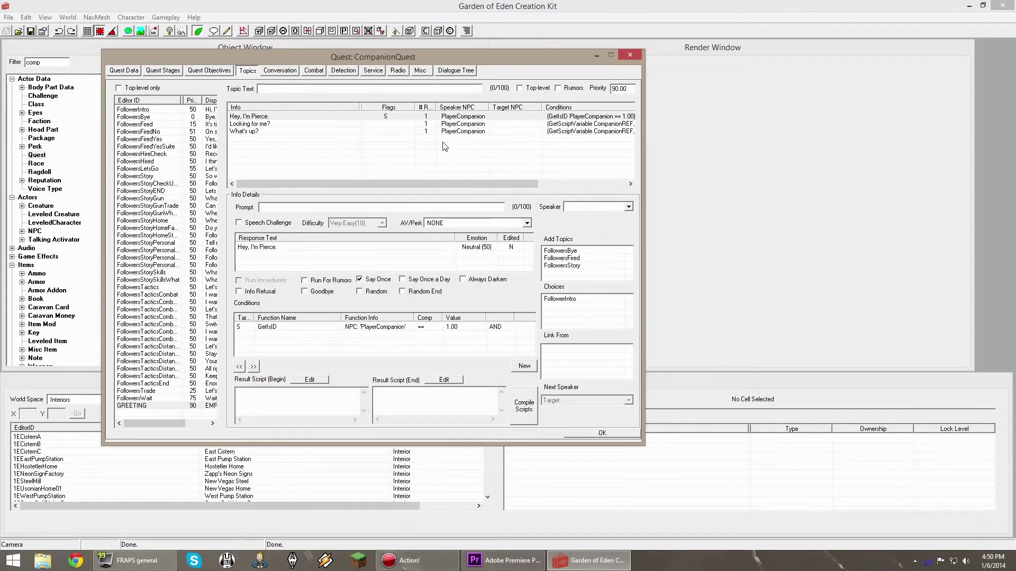
left_click(267, 117)
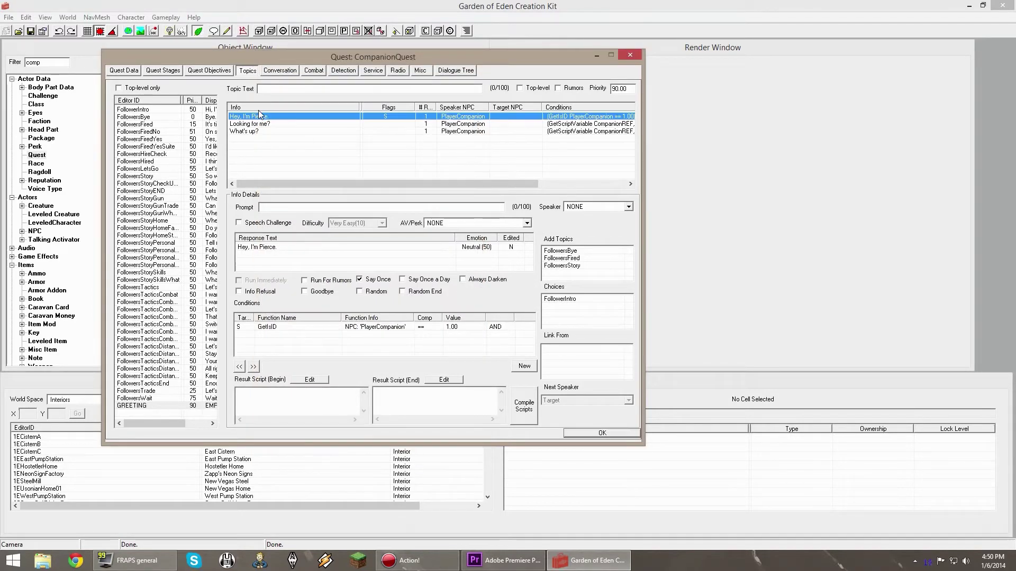
left_click(623, 55)
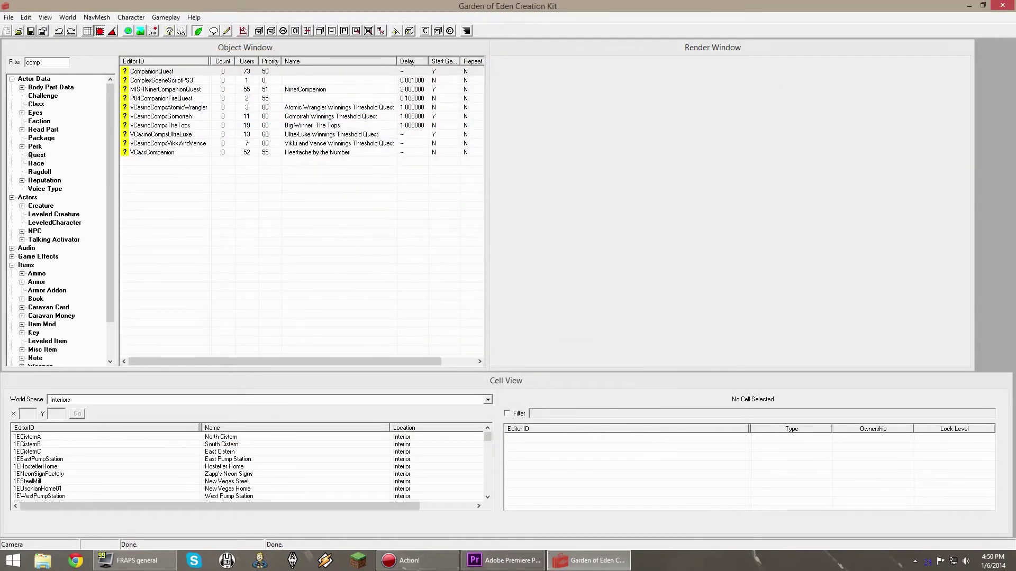
key("super+e")
key("super+e")
Open Sound\voice\Processing in both New Vegas and Skyrim to compare their FonixData.cdf
left_click_drag(342, 42, 748, 28)
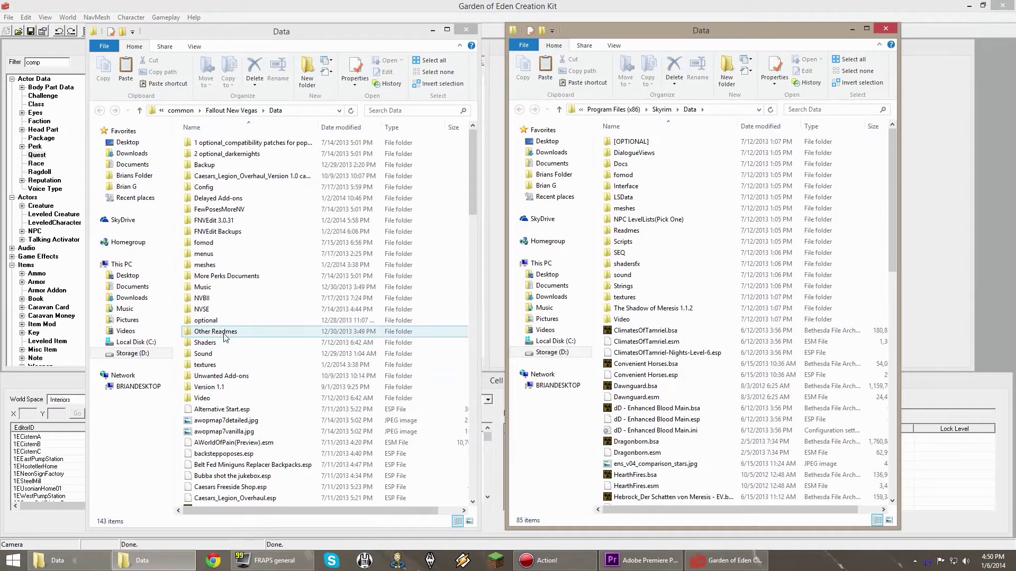
double_click(211, 353)
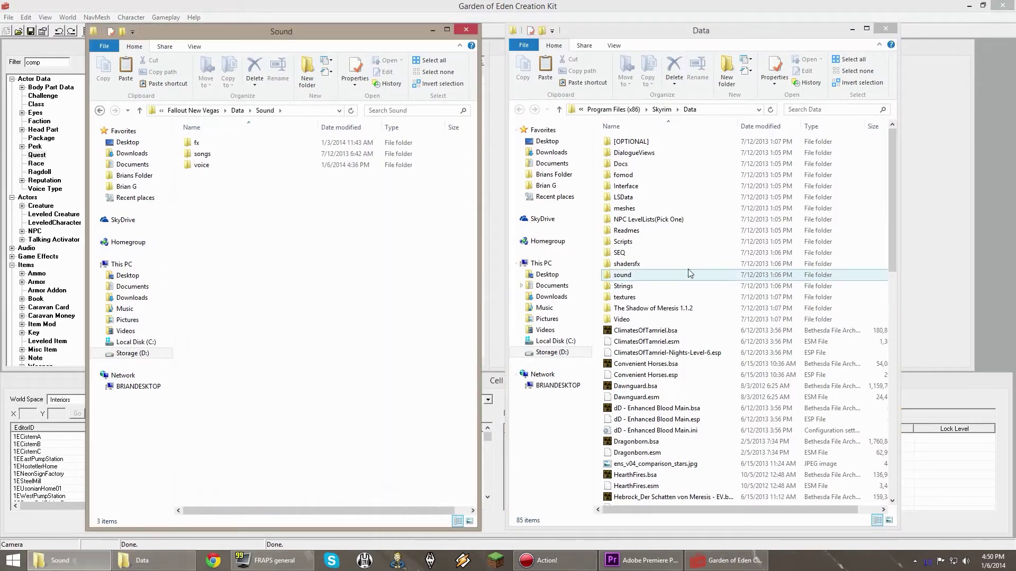
double_click(658, 277)
double_click(633, 143)
left_click(212, 162)
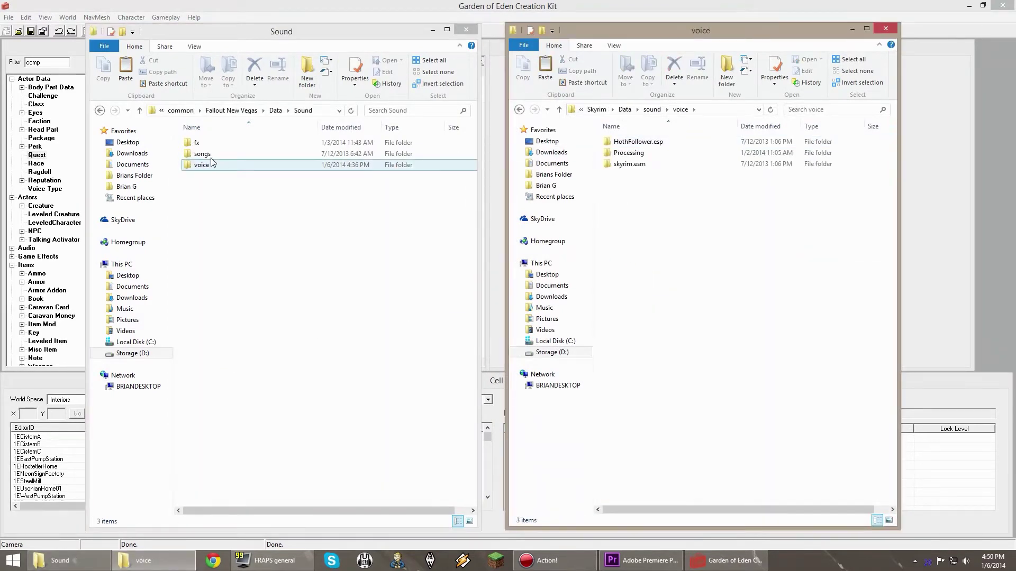
double_click(212, 164)
left_click(224, 244)
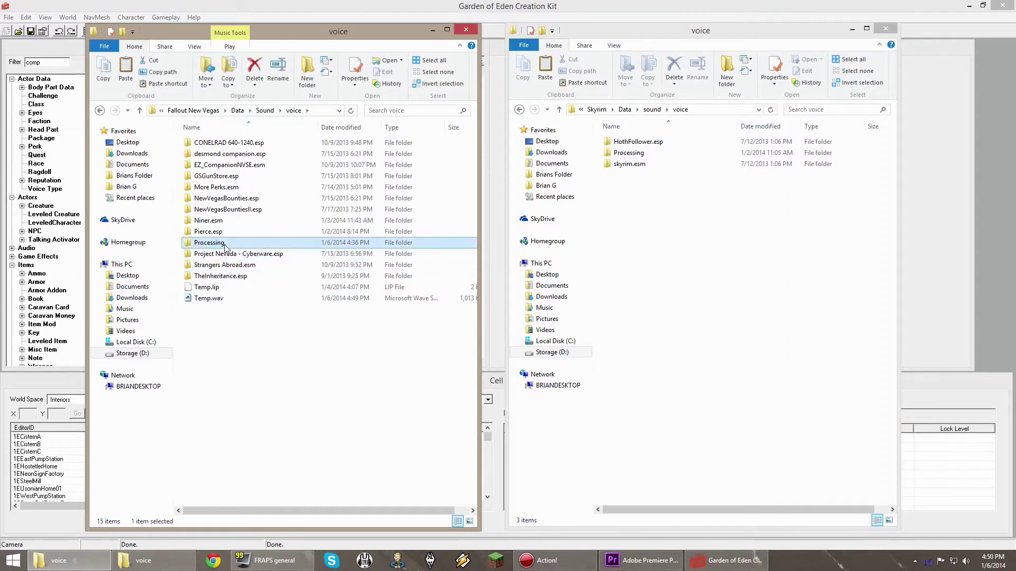
double_click(225, 244)
double_click(632, 154)
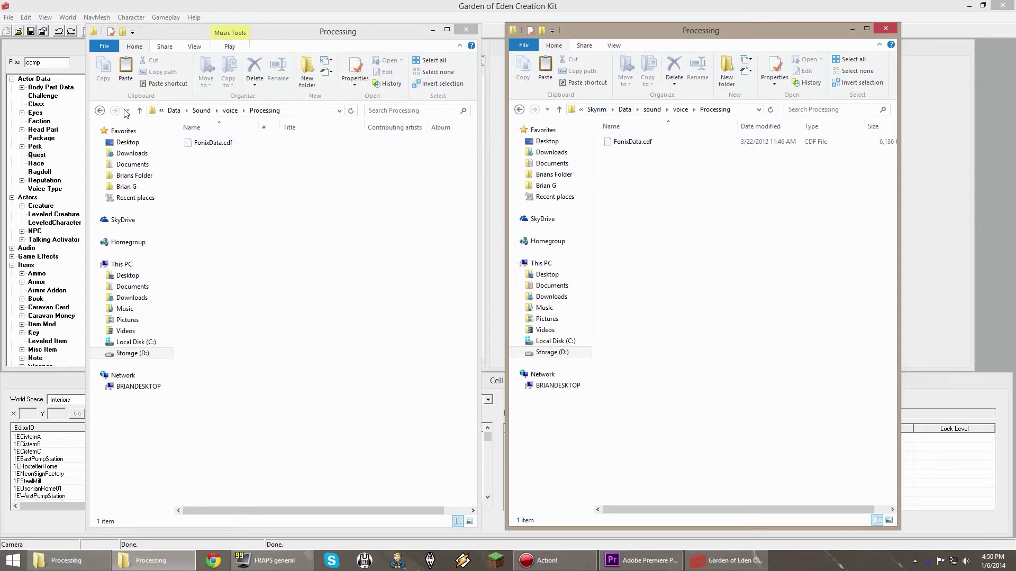
Return to both voice folders, close both Explorer windows, and exit the Creation Kit
left_click(99, 110)
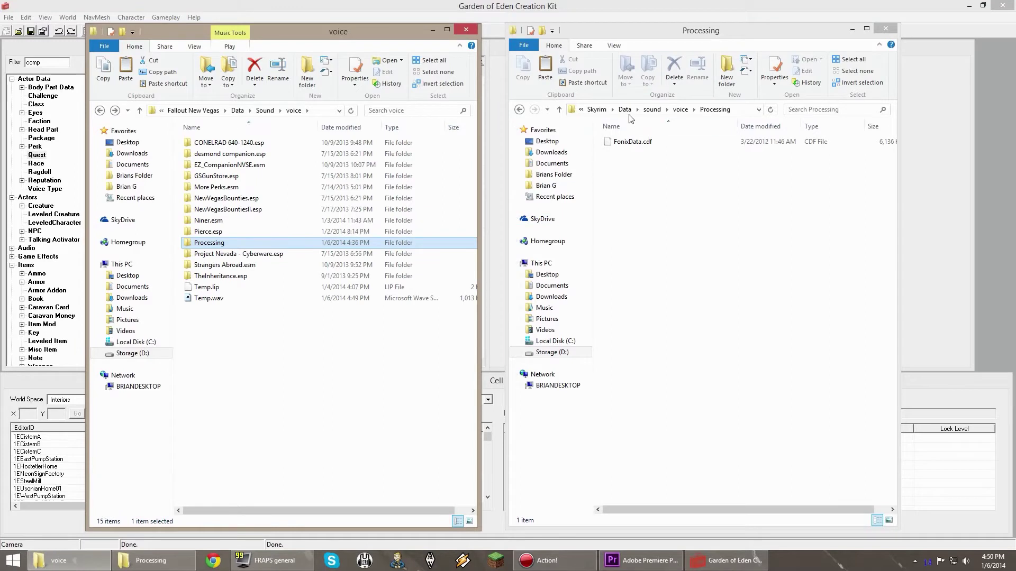
left_click(519, 109)
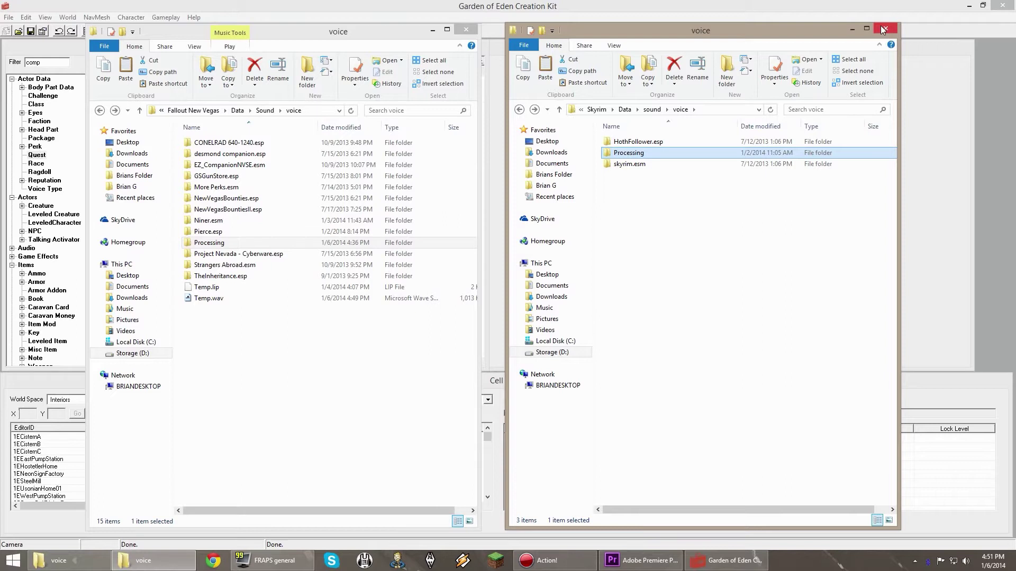
left_click(464, 31)
left_click(891, 27)
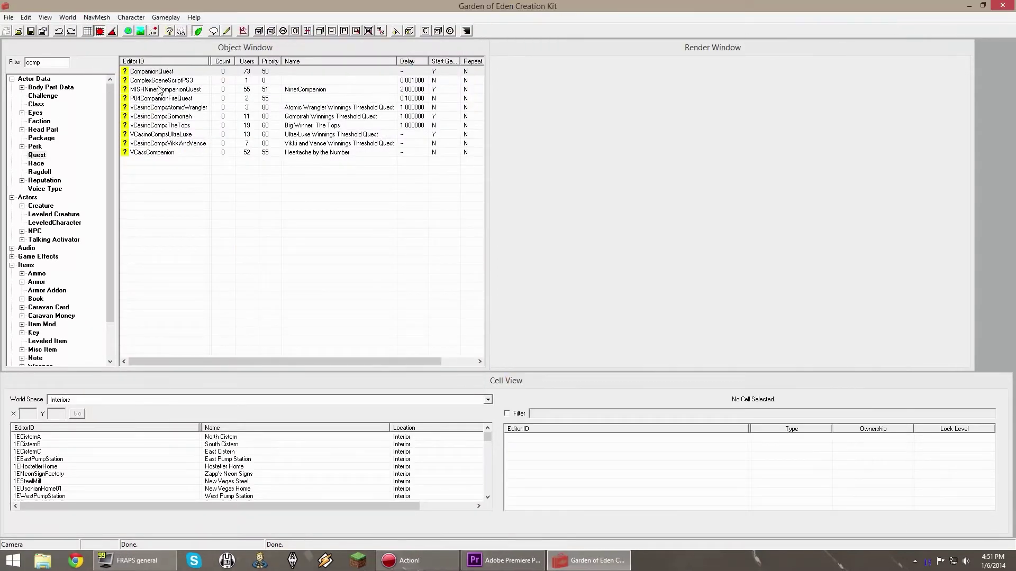
left_click(134, 72)
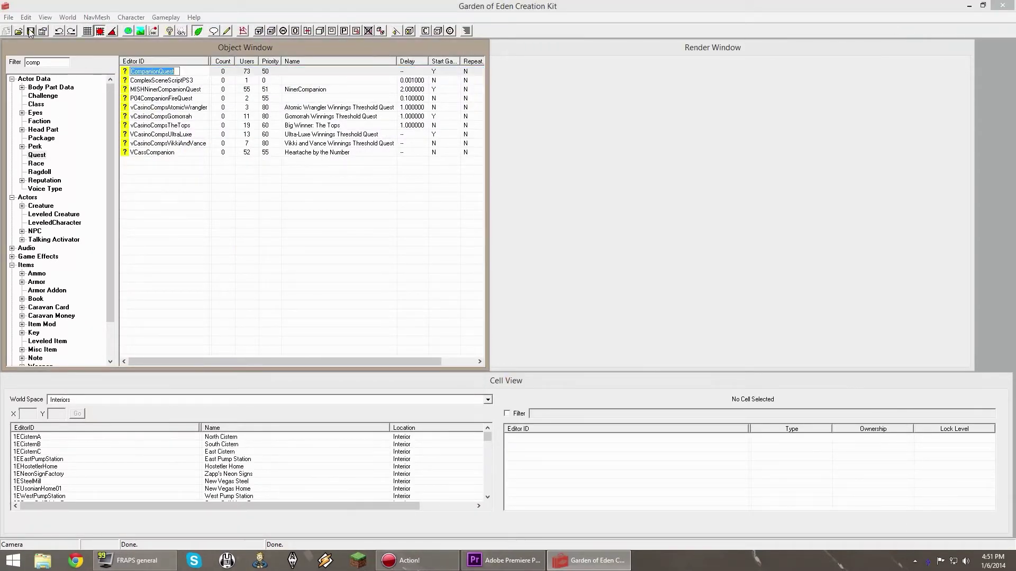
left_click(1007, 9)
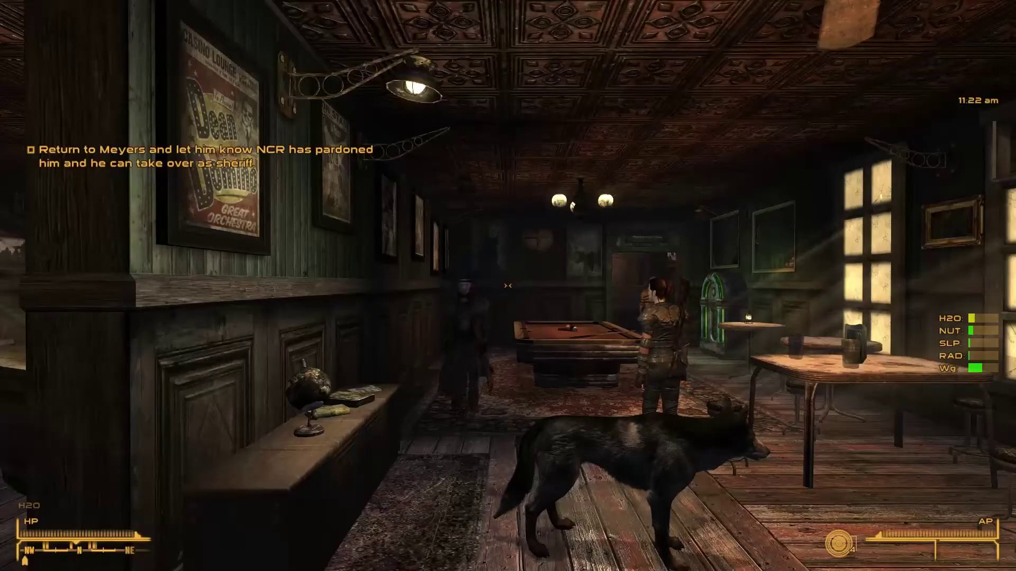
Walk through the saloon to Pierce's booth and face him in first-person view
mouse_move(508, 286)
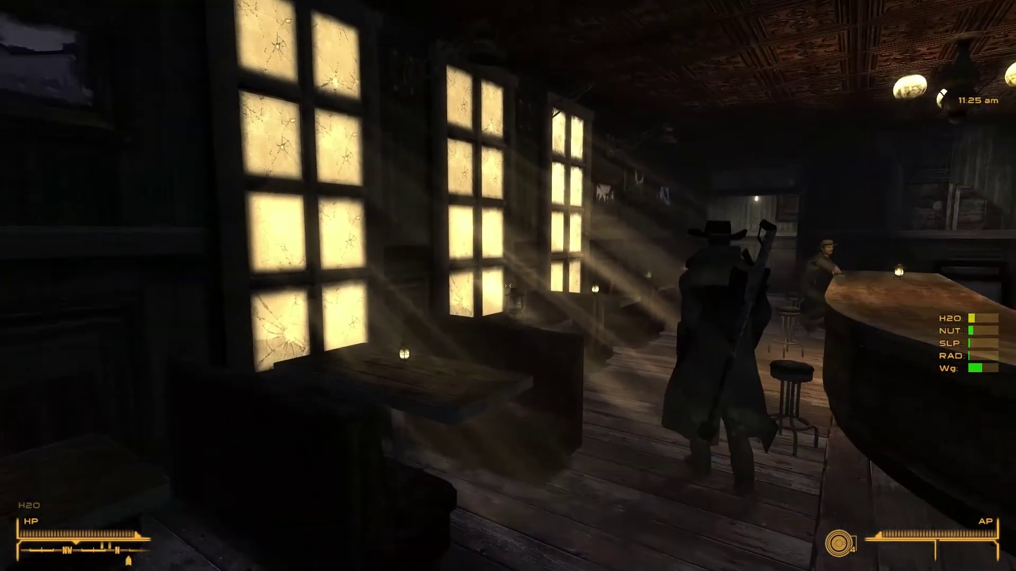
key("w")
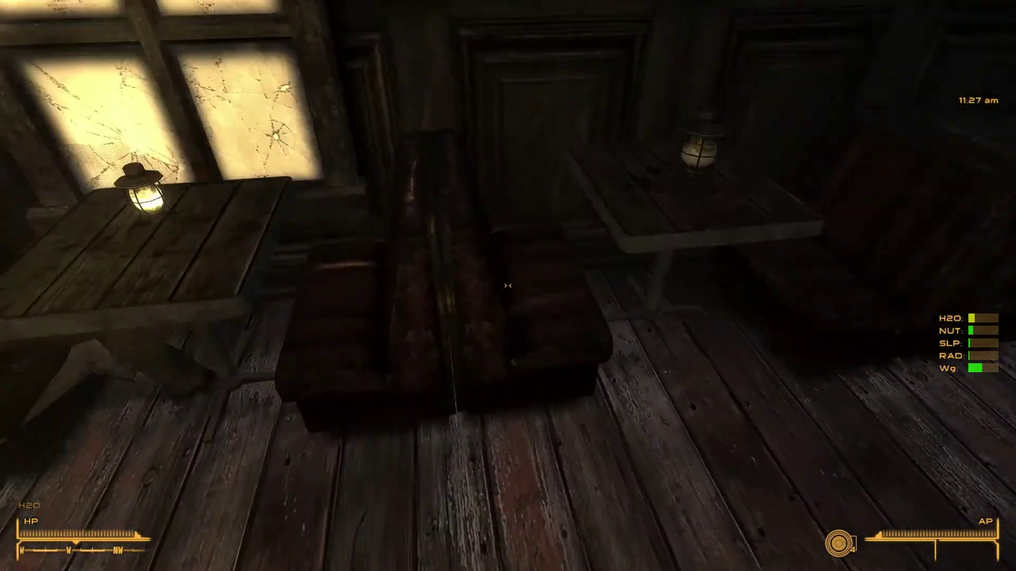
key("e")
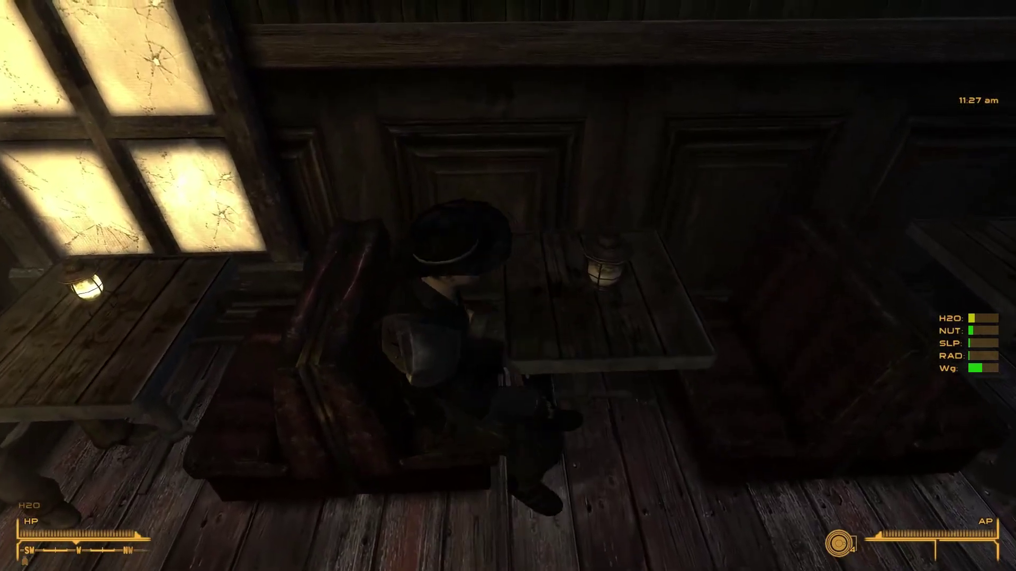
key("f")
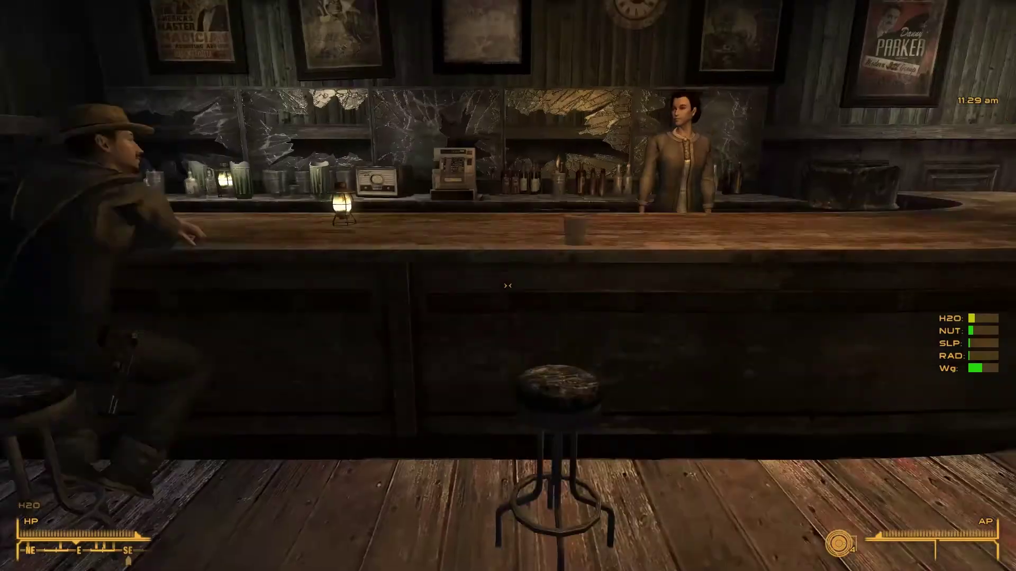
key("f")
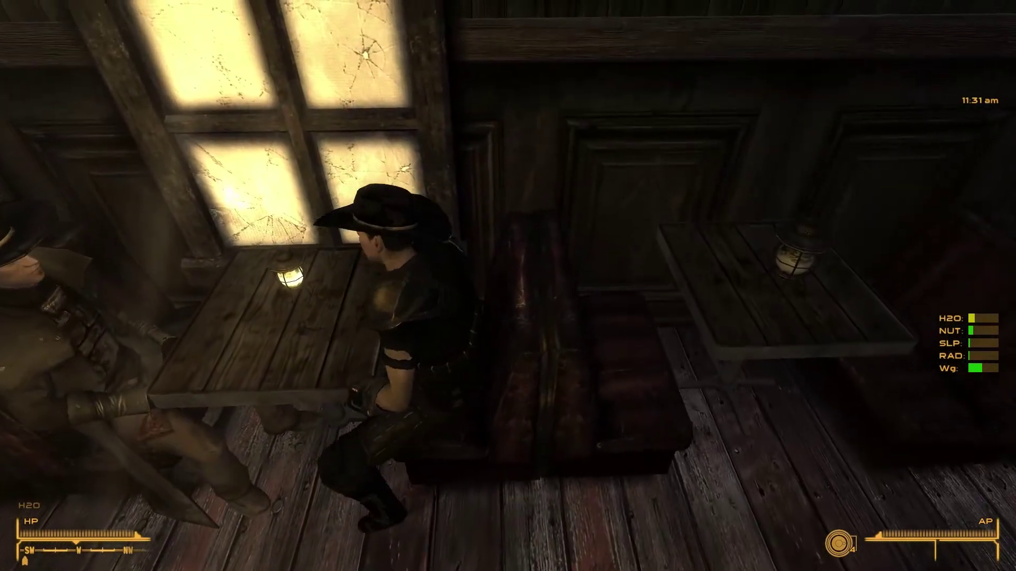
key("f")
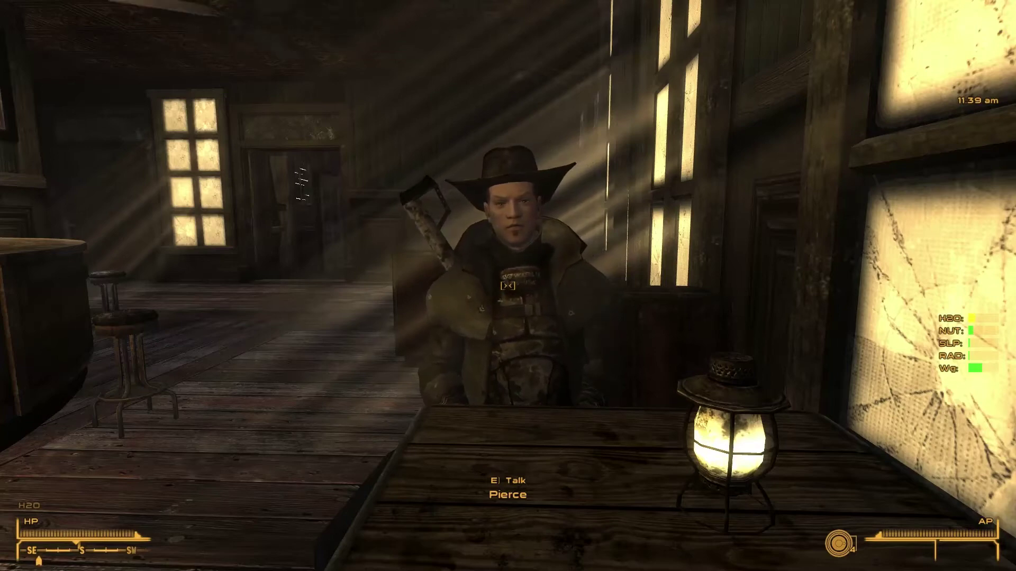
Greet Pierce, verify the Voice volume in Audio settings, then choose the introduction reply
key("e")
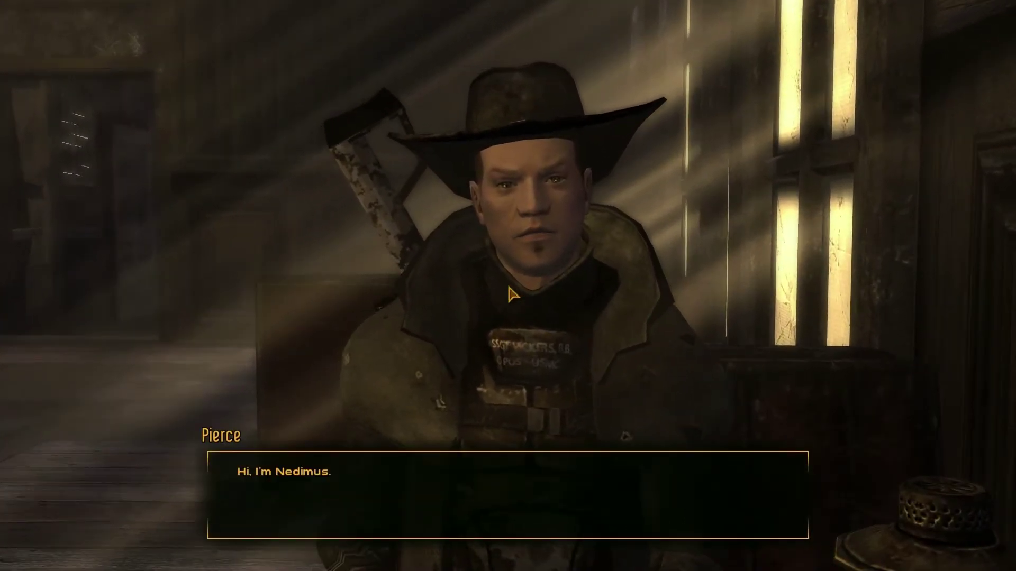
key("Escape")
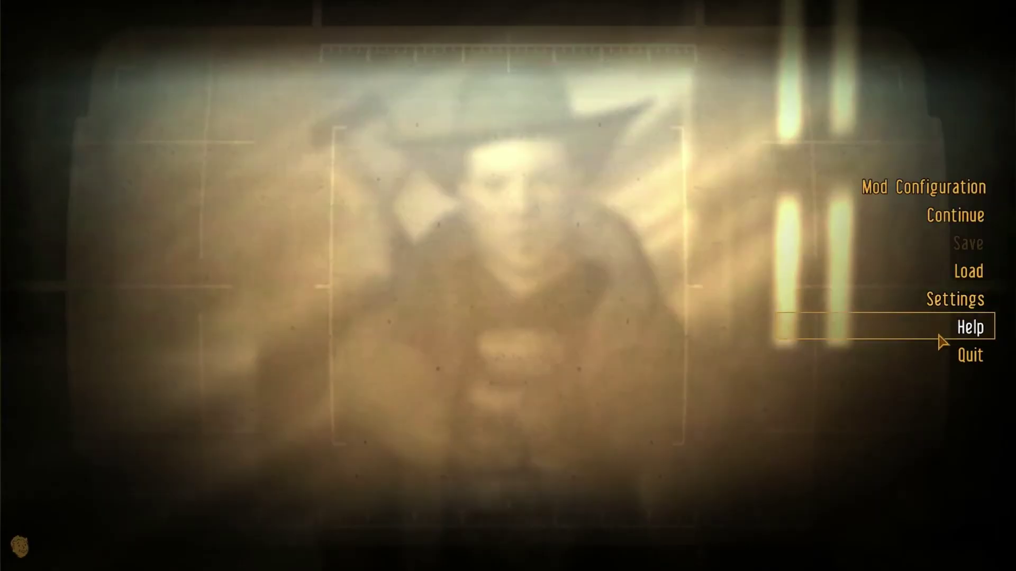
left_click(933, 281)
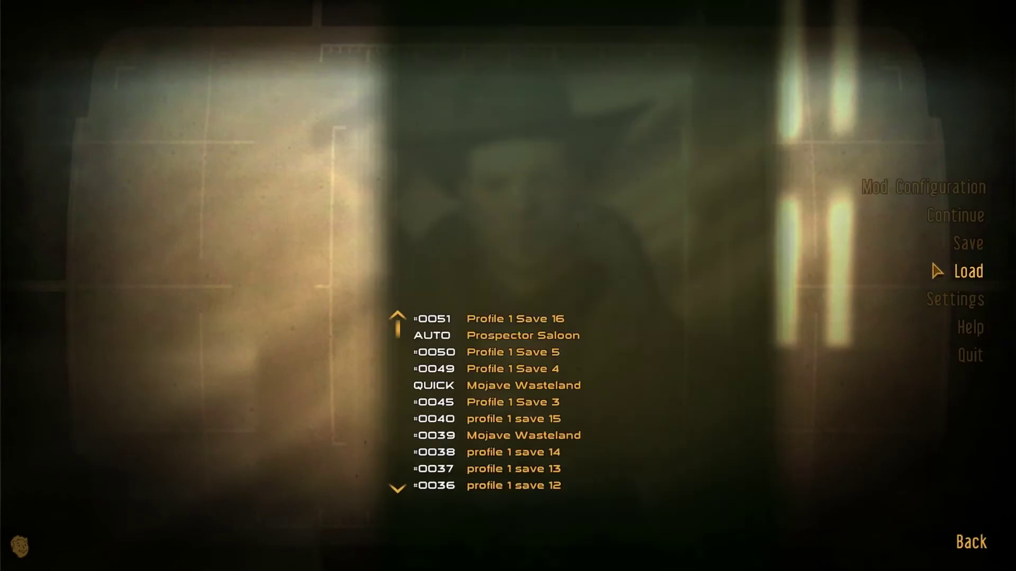
left_click(914, 304)
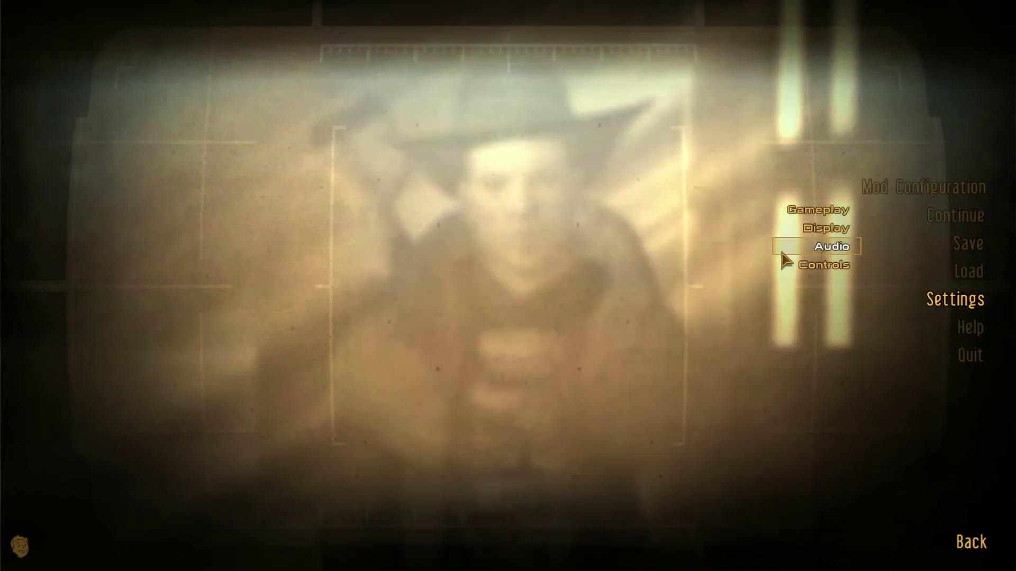
left_click(789, 253)
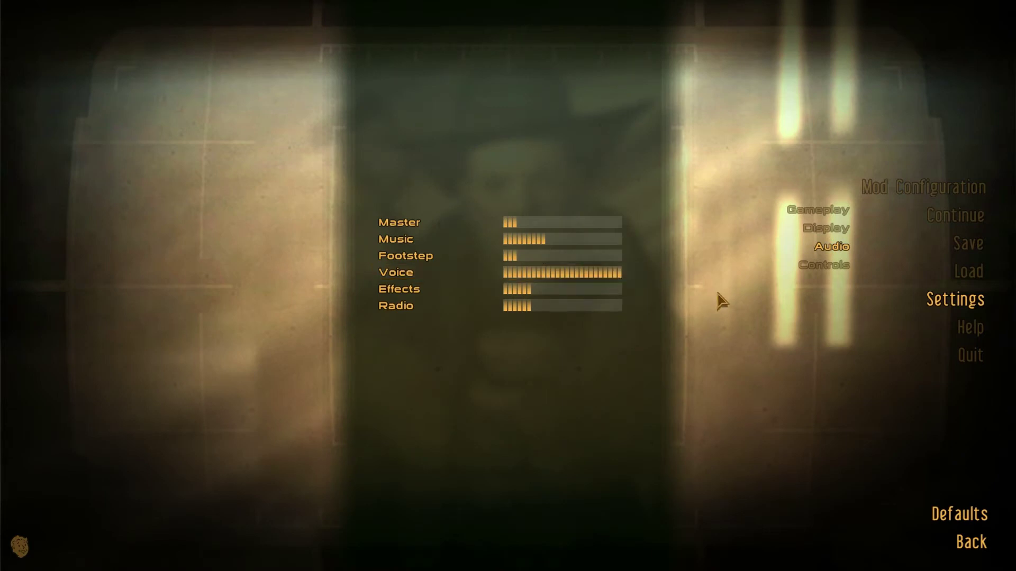
key("Escape")
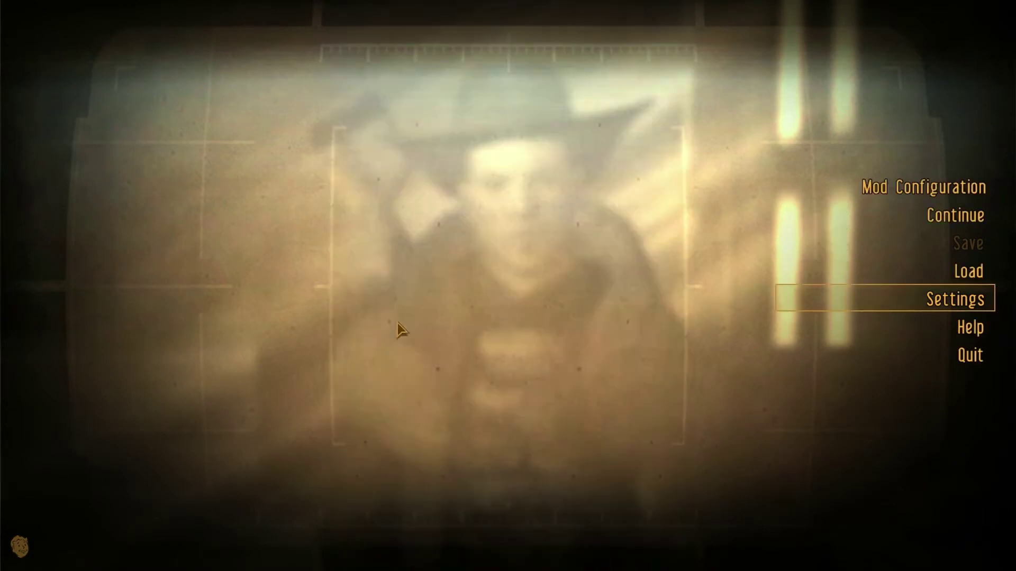
left_click(909, 220)
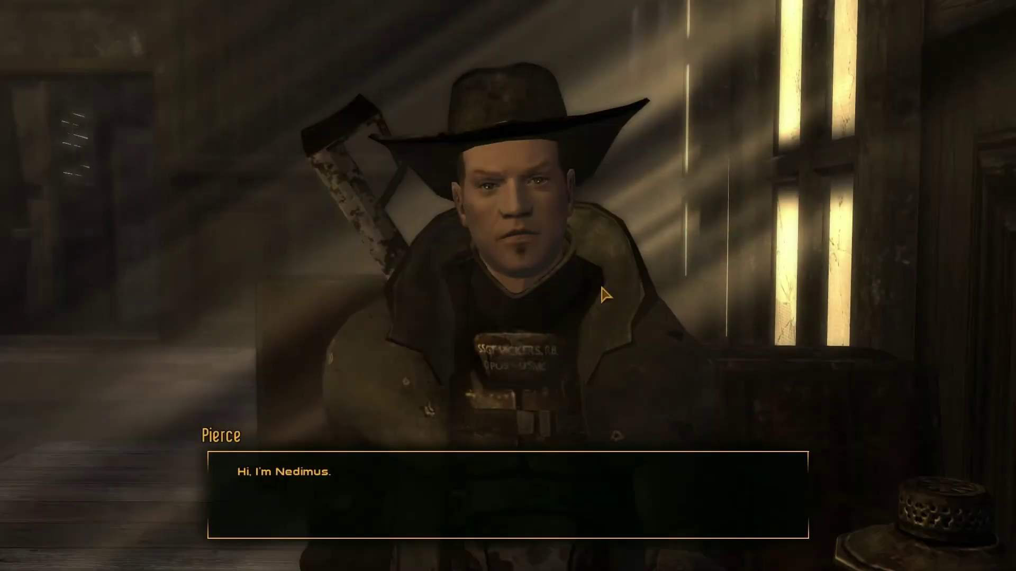
left_click(297, 471)
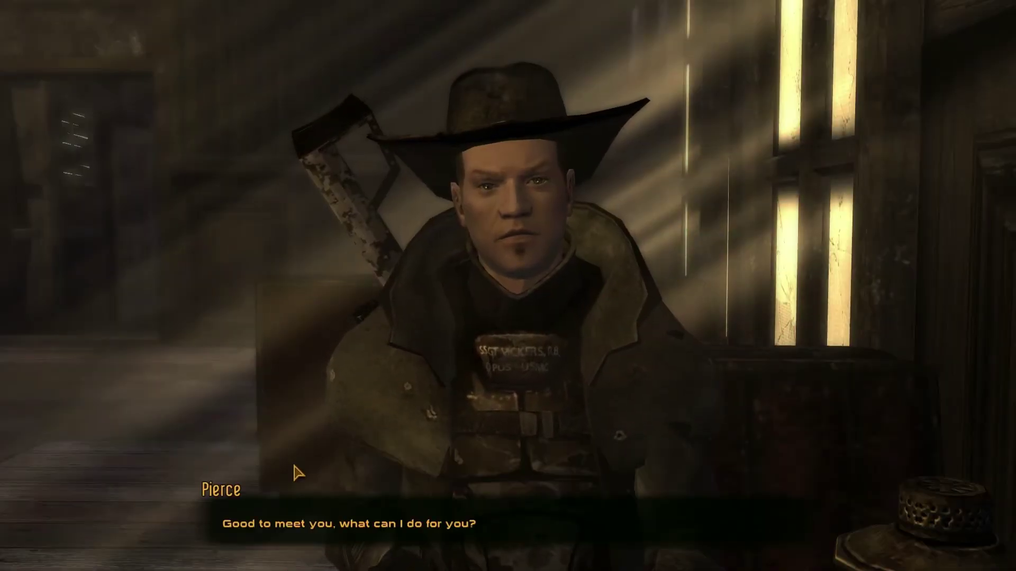